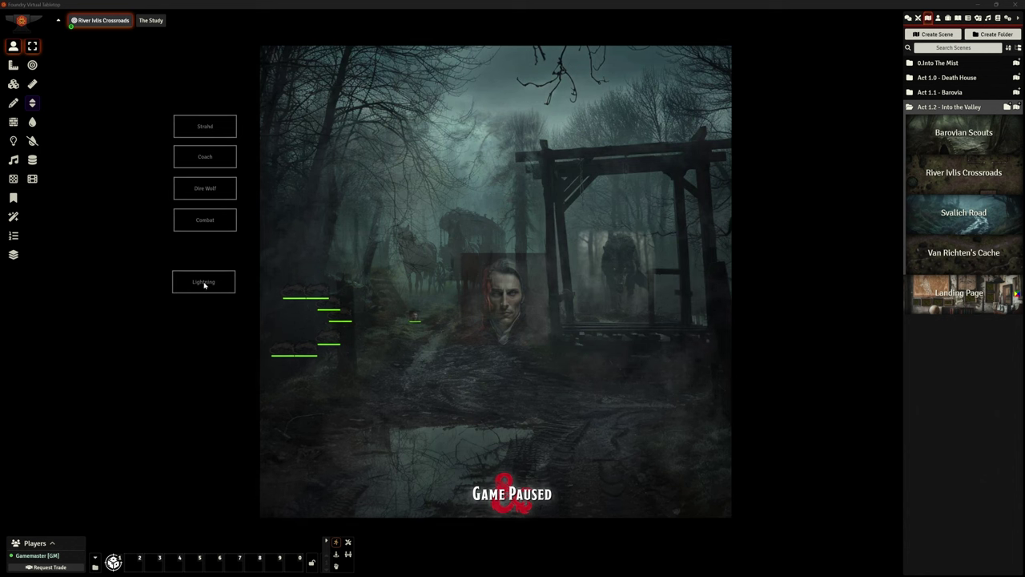
# Click the Lightning tile to preview its flash over the River Ivlis Crossroads map
pyautogui.click(205, 285)
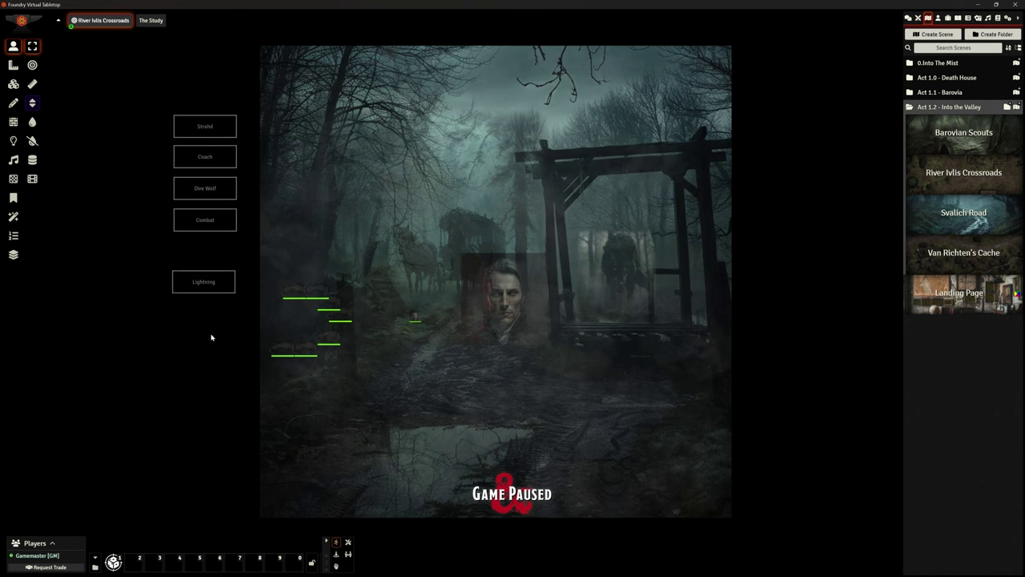
pyautogui.scroll(-1, 497, 280)
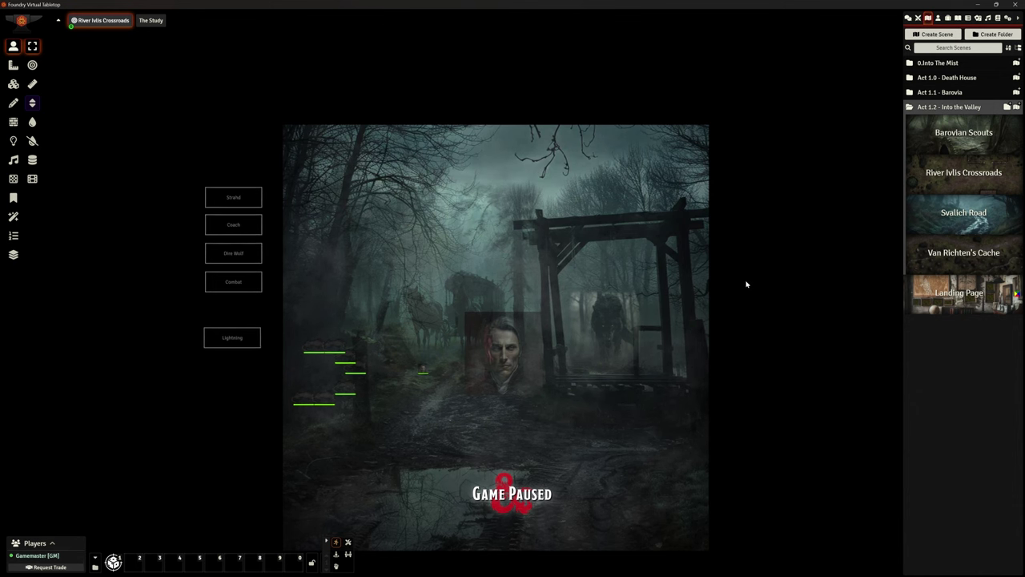
pyautogui.scroll(1, 760, 351)
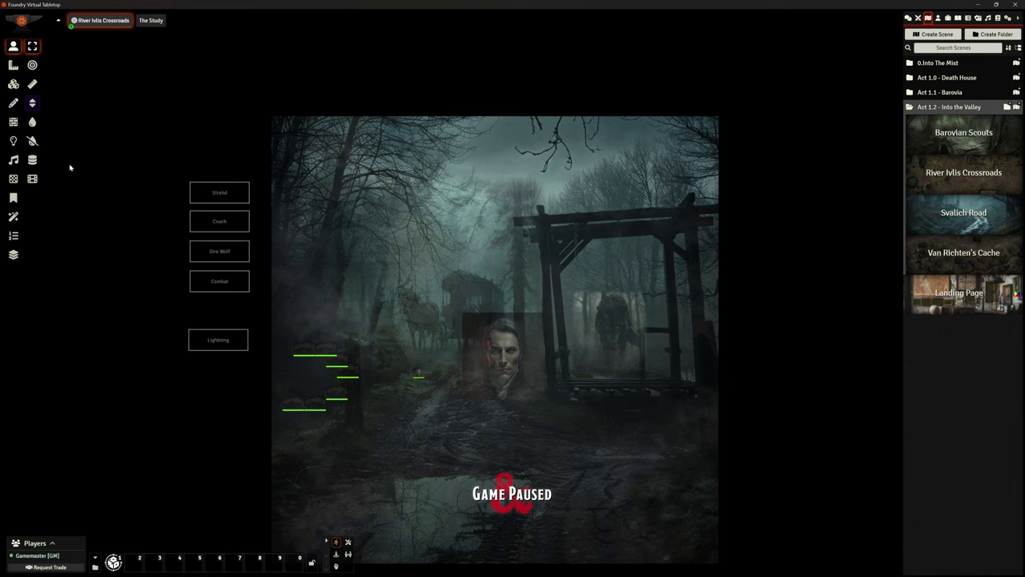
# Open the off-map l-ric-lightning light's Basic Configuration, showing radius 400 and colour #f5f4d6
pyautogui.click(14, 141)
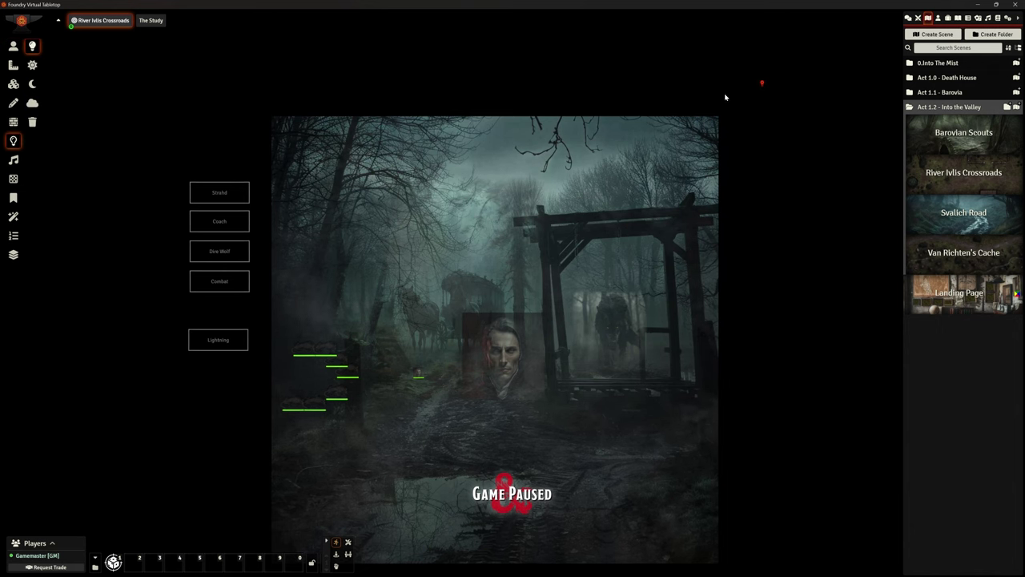
pyautogui.scroll(5, 821, 81)
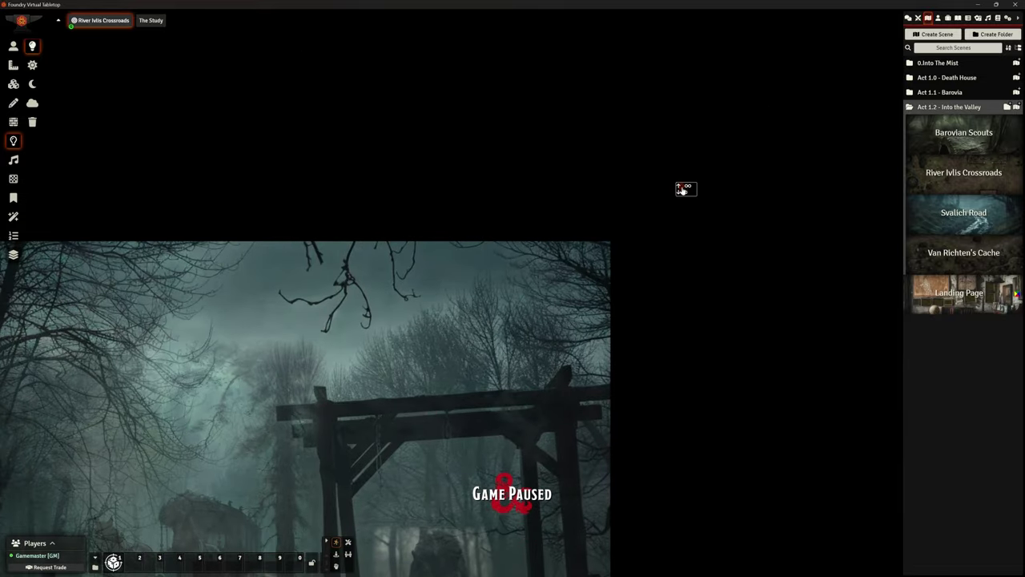
pyautogui.doubleClick(683, 189)
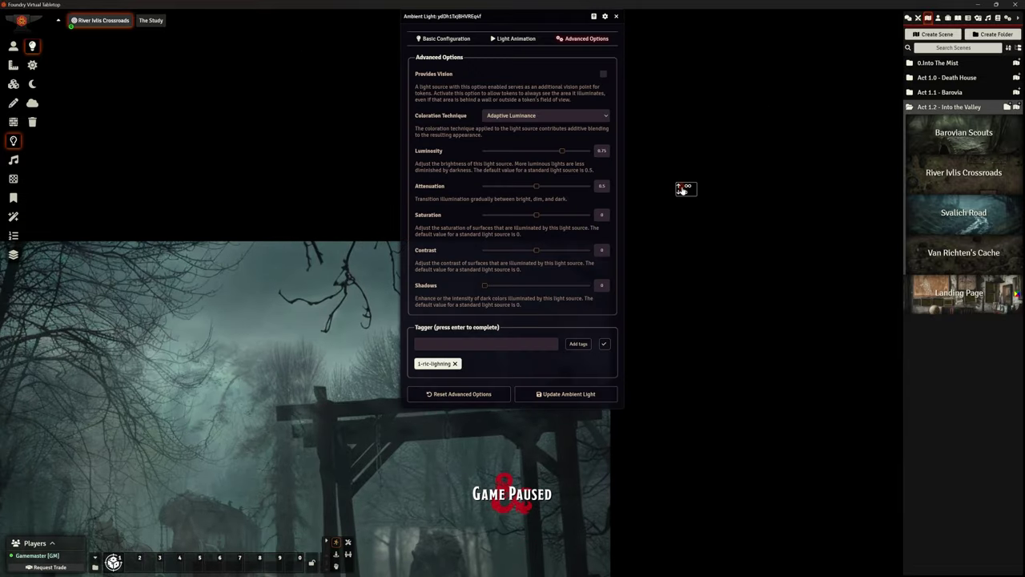
pyautogui.click(434, 40)
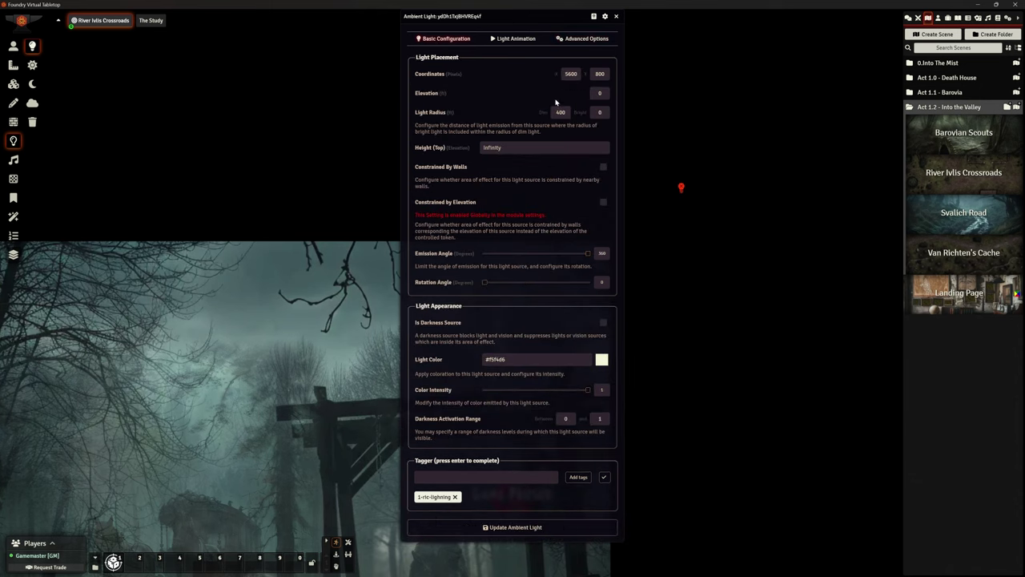
pyautogui.scroll(-3, 331, 393)
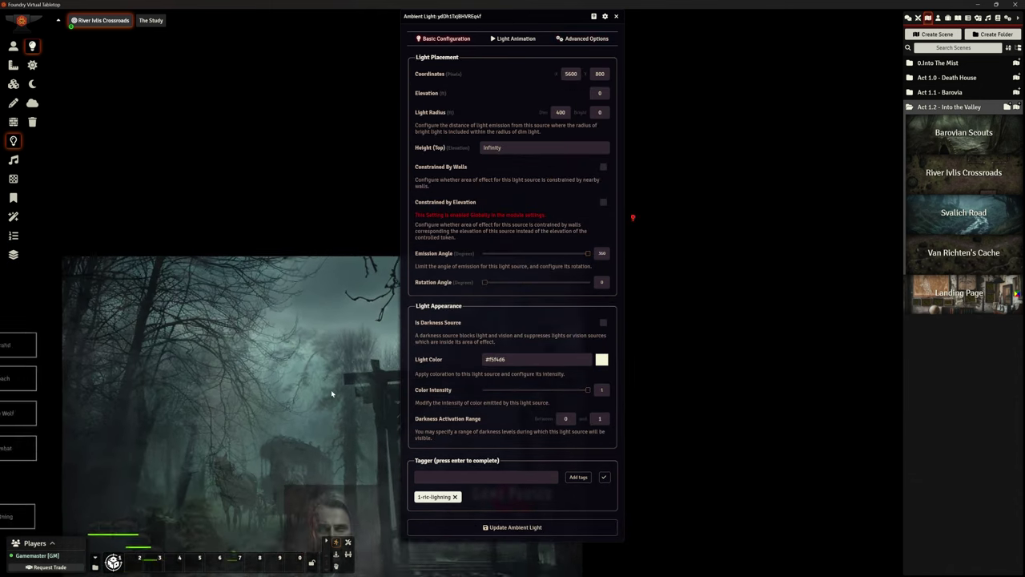
pyautogui.scroll(3, 658, 293)
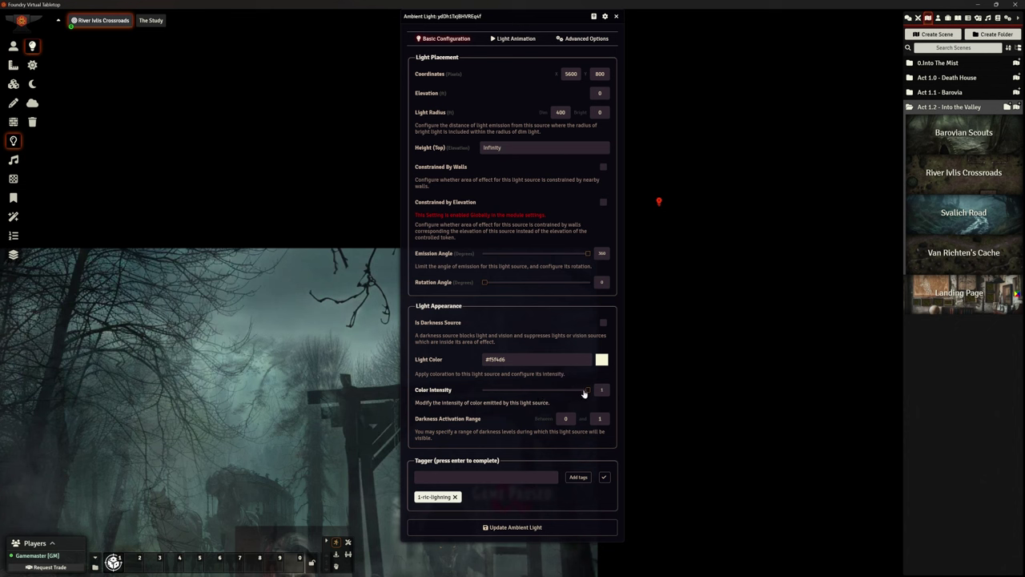
# Drag the Torch animation speed slider up to 10 in the light's animation settings
pyautogui.click(518, 40)
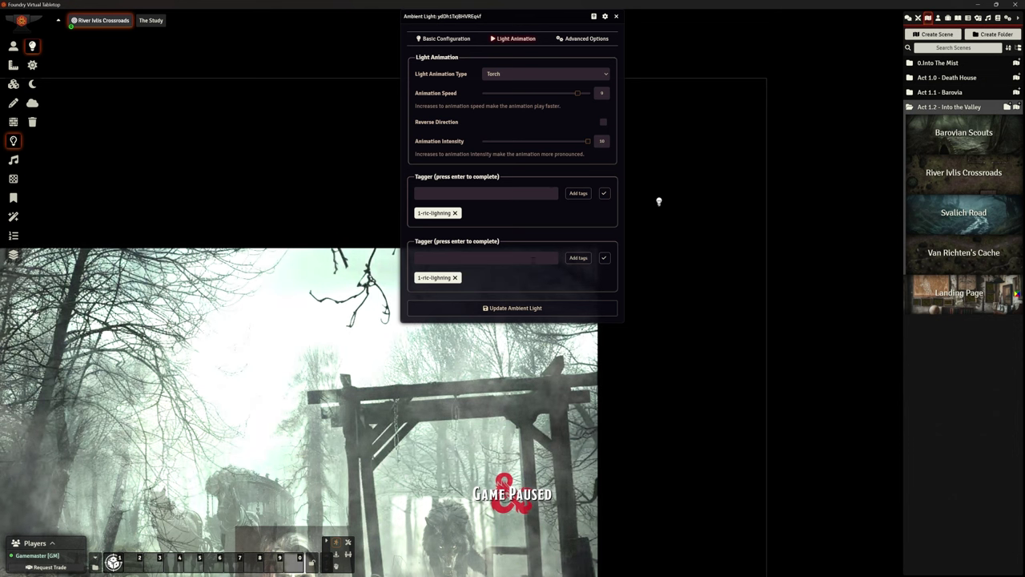
pyautogui.moveTo(577, 93); pyautogui.dragTo(590, 93)
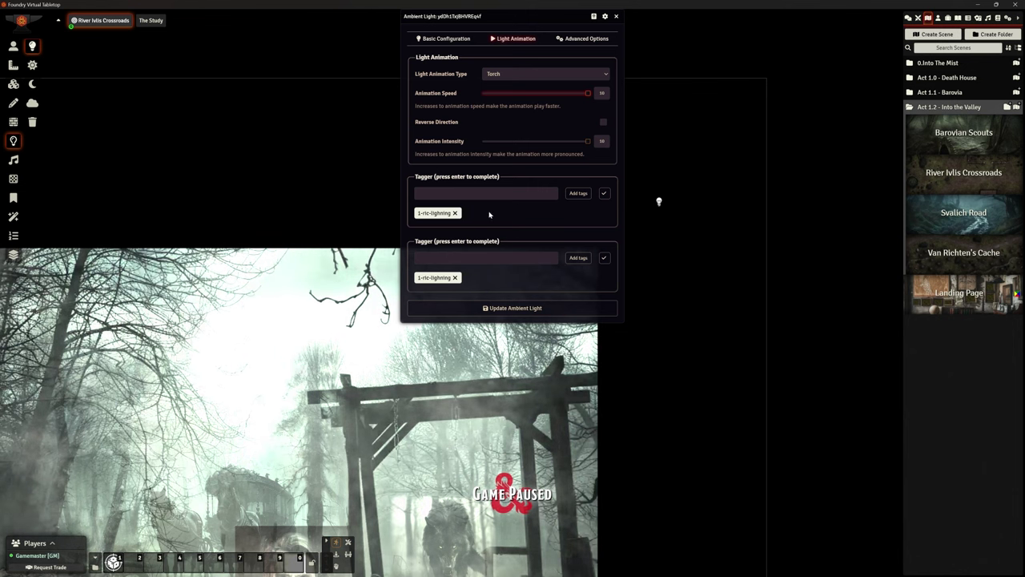
# In Advanced Options, try the Color Burn, External Color Burn and Invert Absorption coloration techniques
pyautogui.click(584, 40)
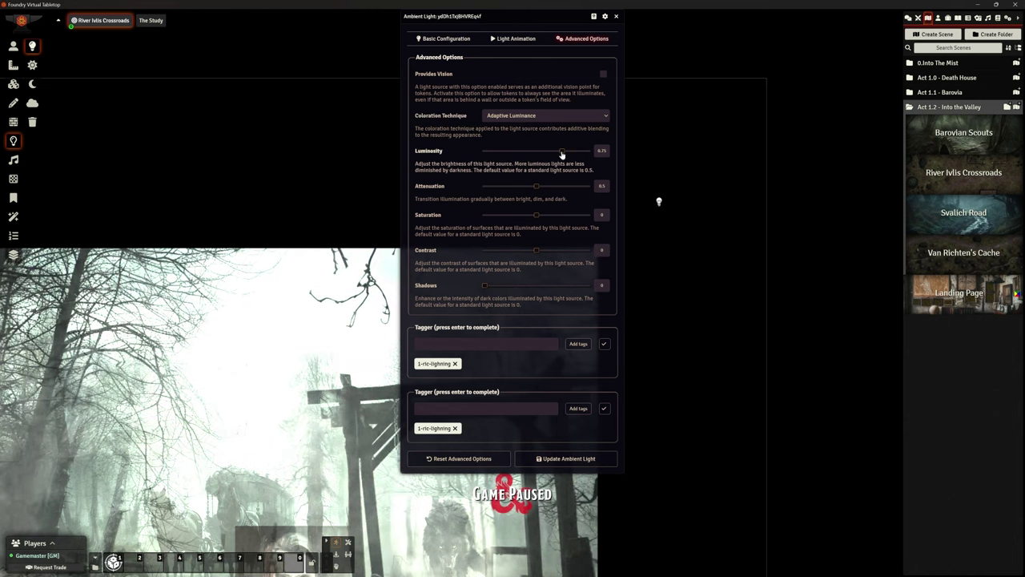
pyautogui.click(534, 117)
pyautogui.click(552, 154)
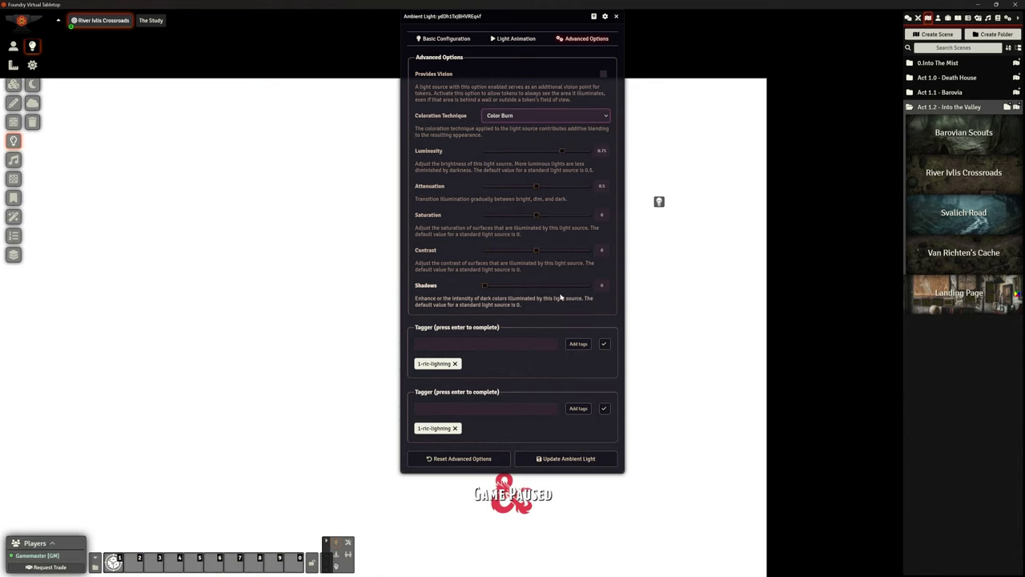
pyautogui.click(544, 118)
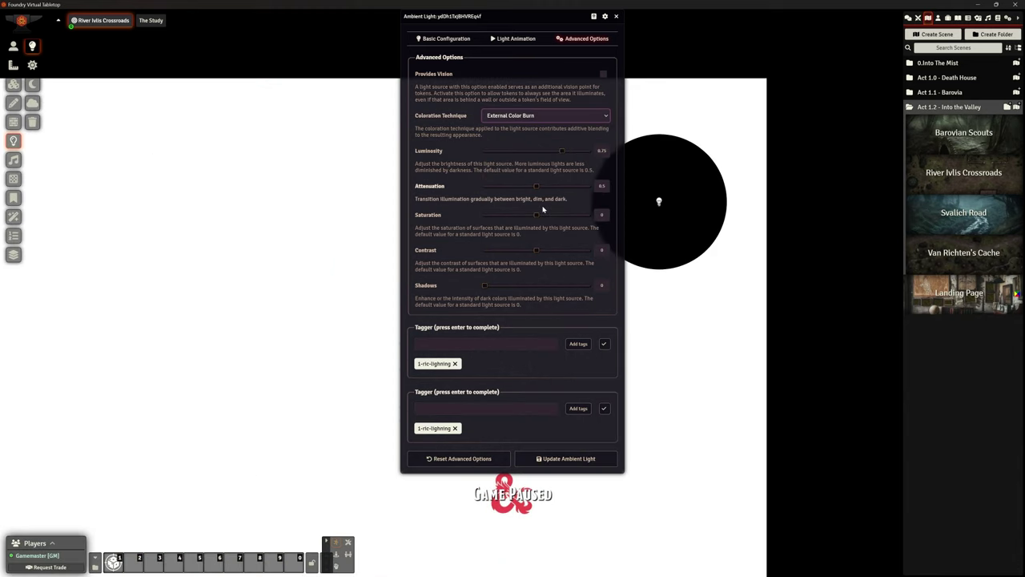
pyautogui.click(545, 168)
pyautogui.click(526, 114)
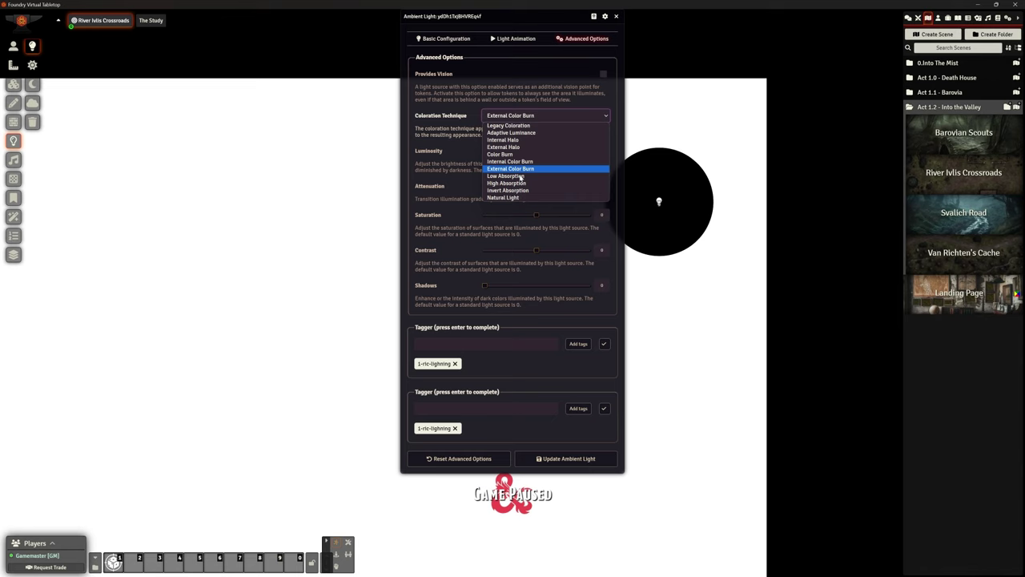
pyautogui.click(528, 192)
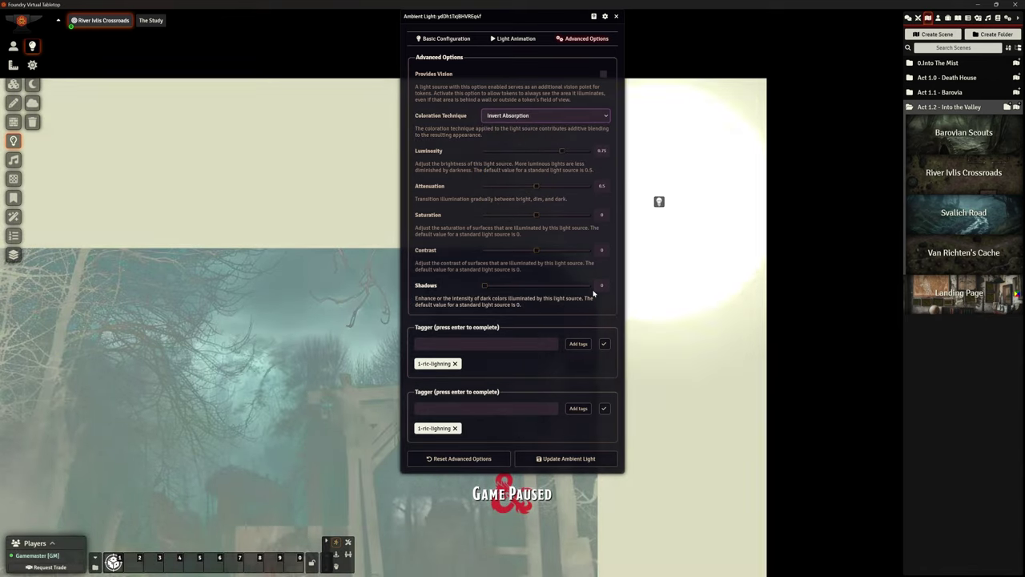
pyautogui.scroll(-4, 320, 400)
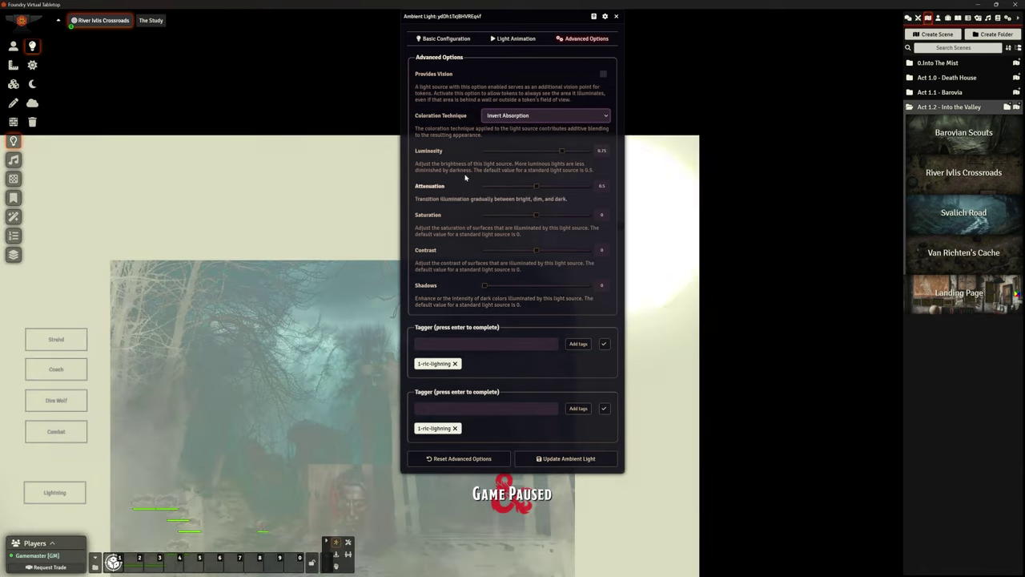
# Try Internal Halo and Legacy Coloration, settle on Adaptive Luminance, and update the light
pyautogui.click(524, 115)
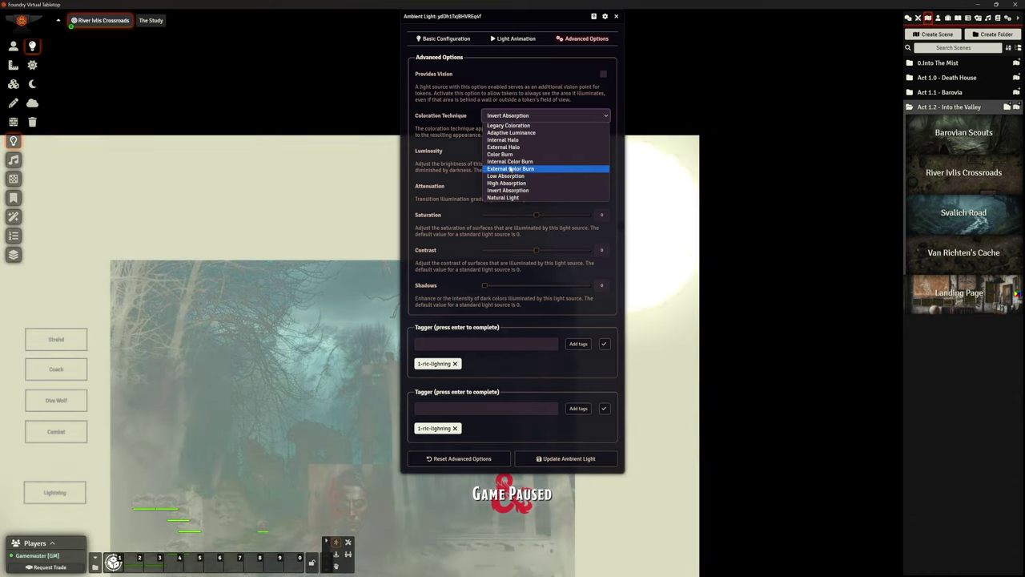
pyautogui.click(504, 139)
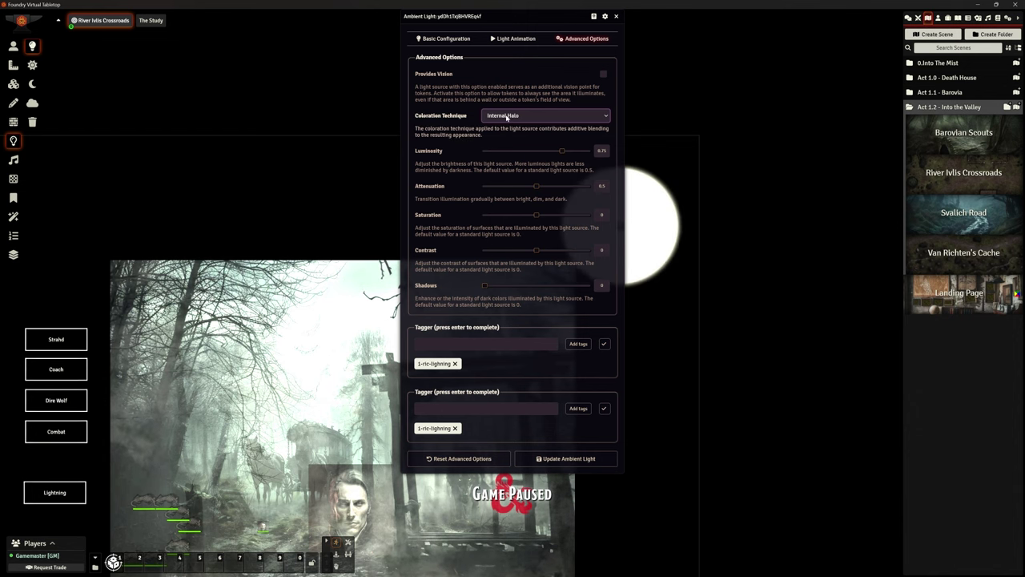
pyautogui.click(505, 117)
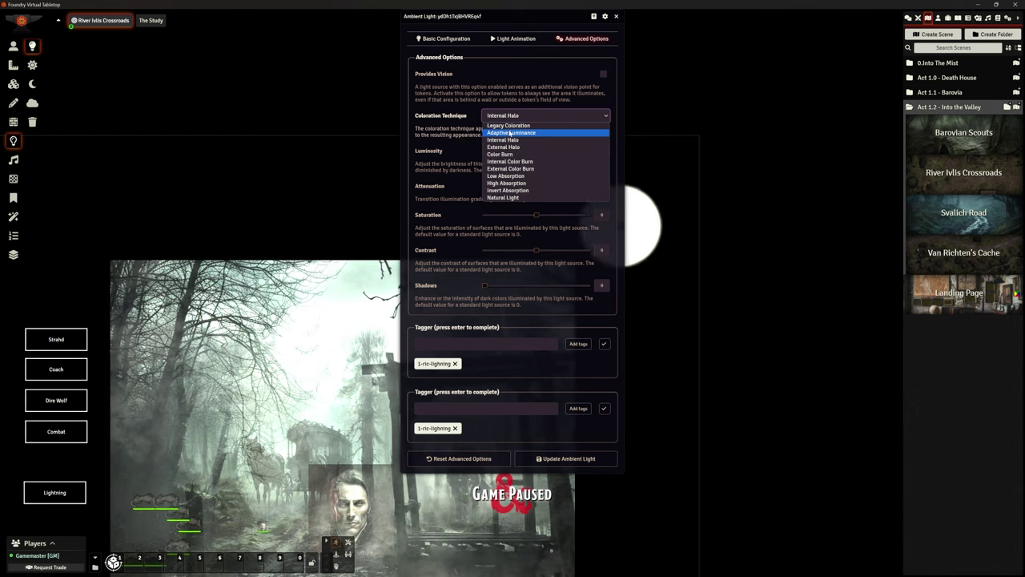
pyautogui.click(509, 125)
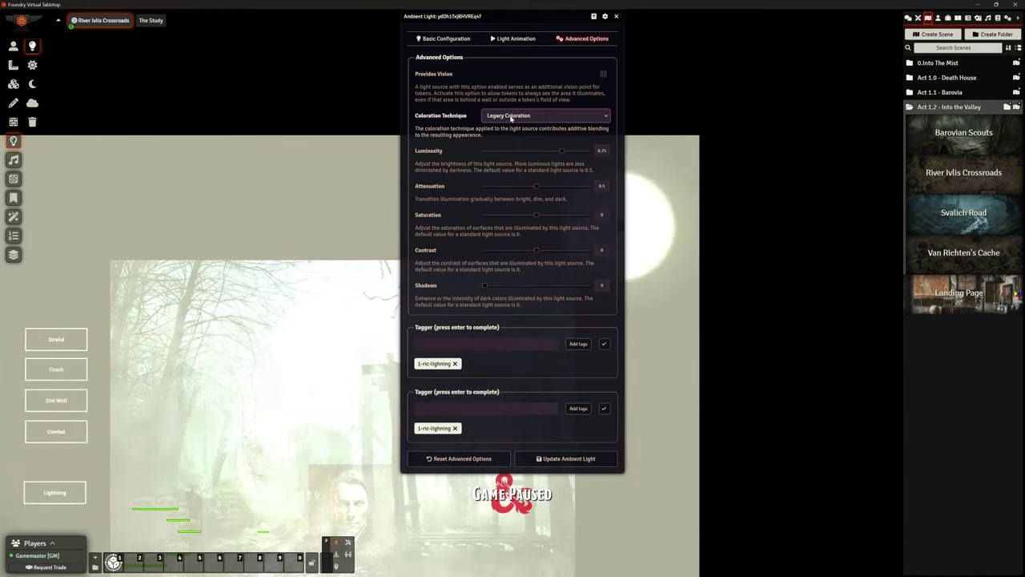
pyautogui.click(510, 117)
pyautogui.click(510, 133)
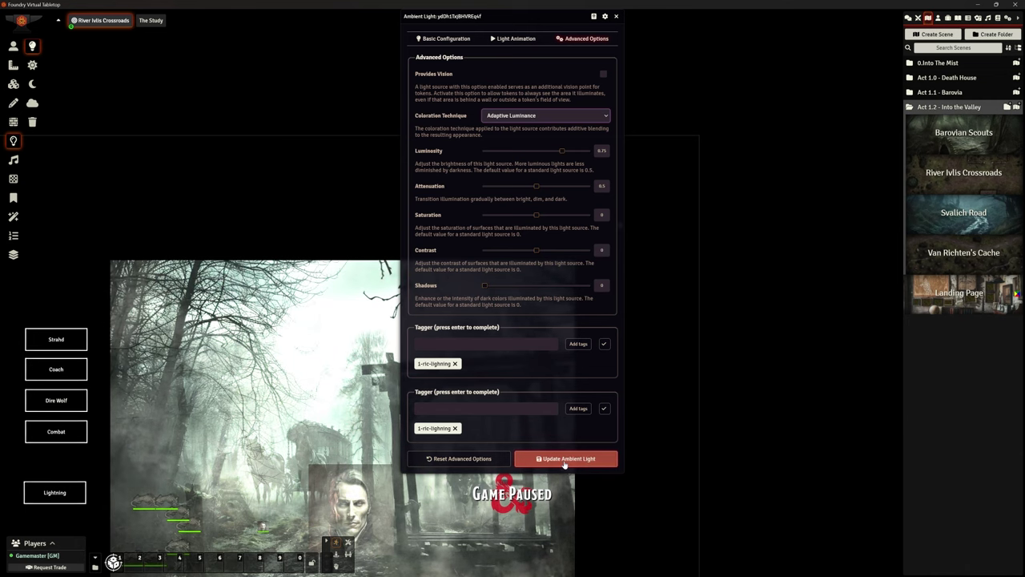
pyautogui.click(566, 458)
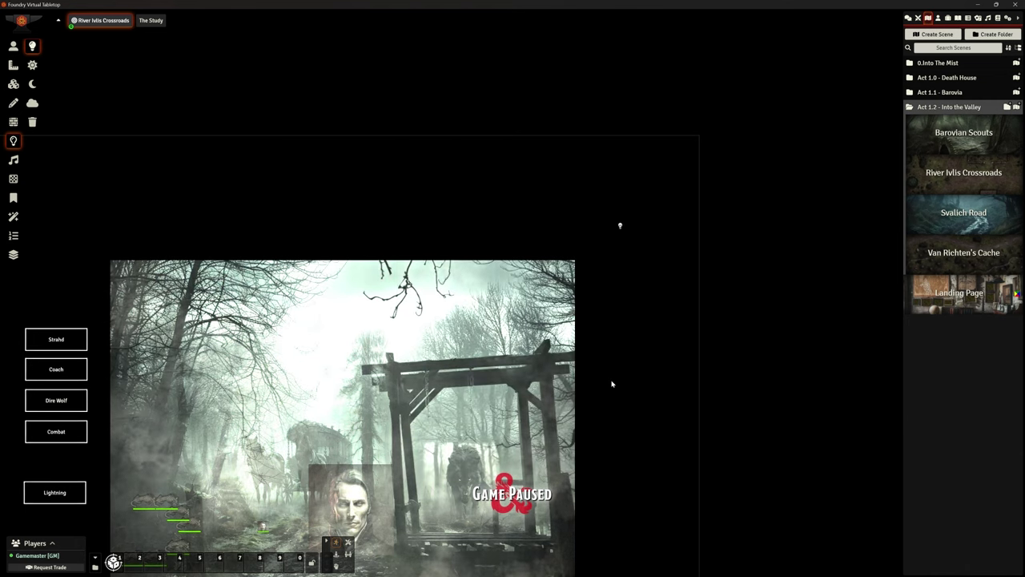
# Open the Lightning tile's configuration on the Tiles layer and show its trigger Setup actions list
pyautogui.scroll(2, 611, 380)
pyautogui.scroll(1, 610, 374)
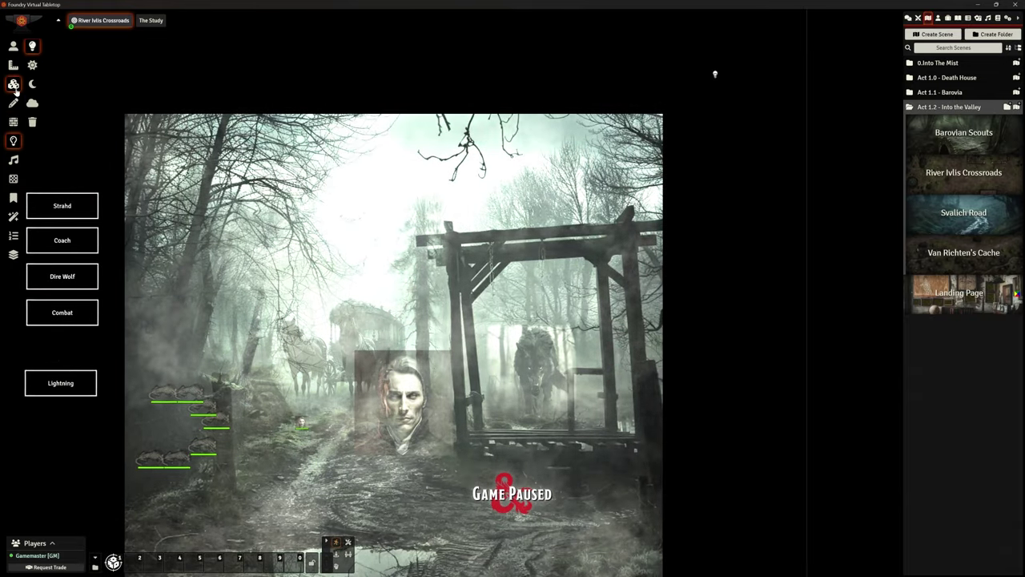
pyautogui.click(13, 84)
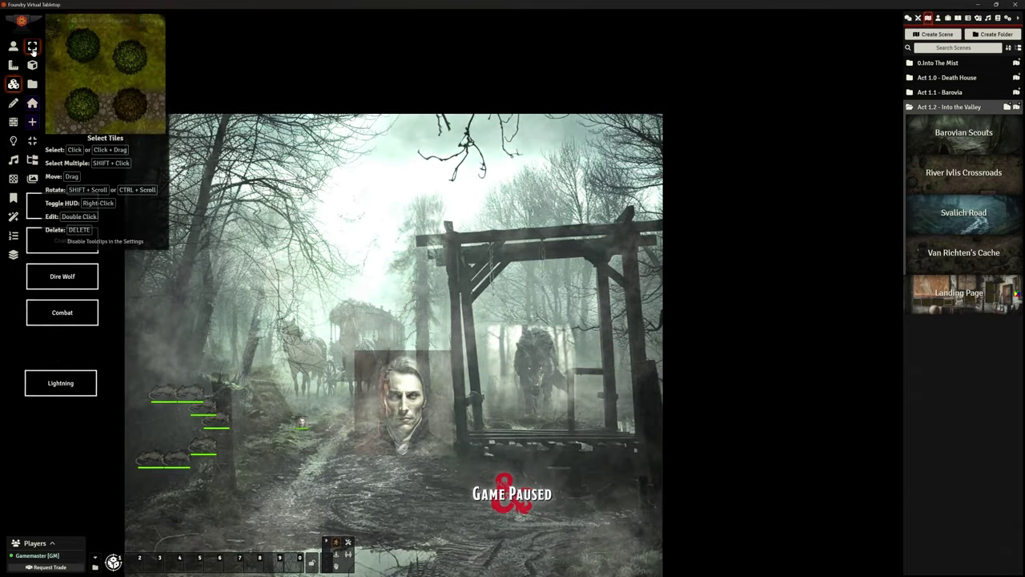
pyautogui.moveTo(64, 469); pyautogui.dragTo(257, 428)
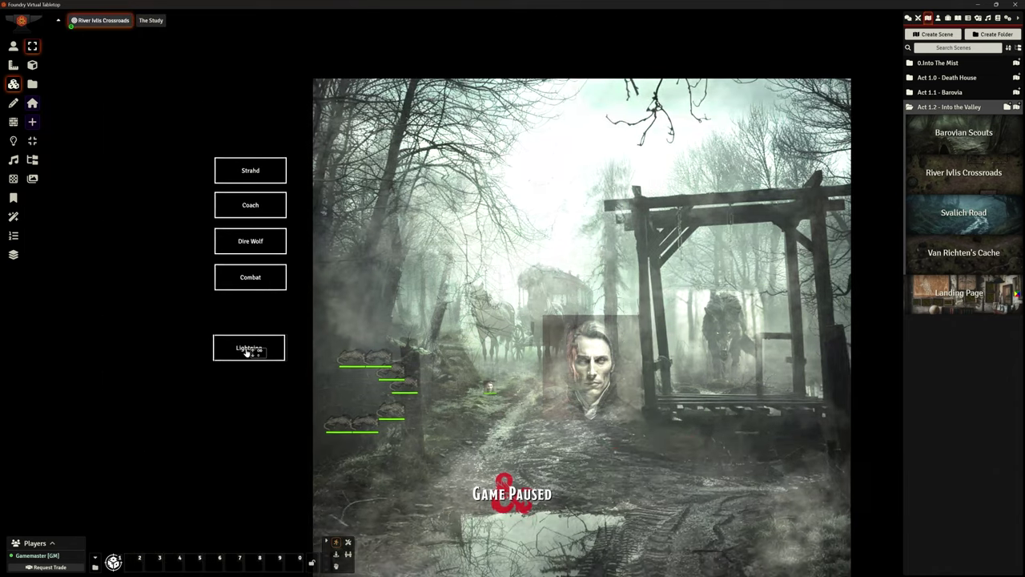
pyautogui.doubleClick(248, 349)
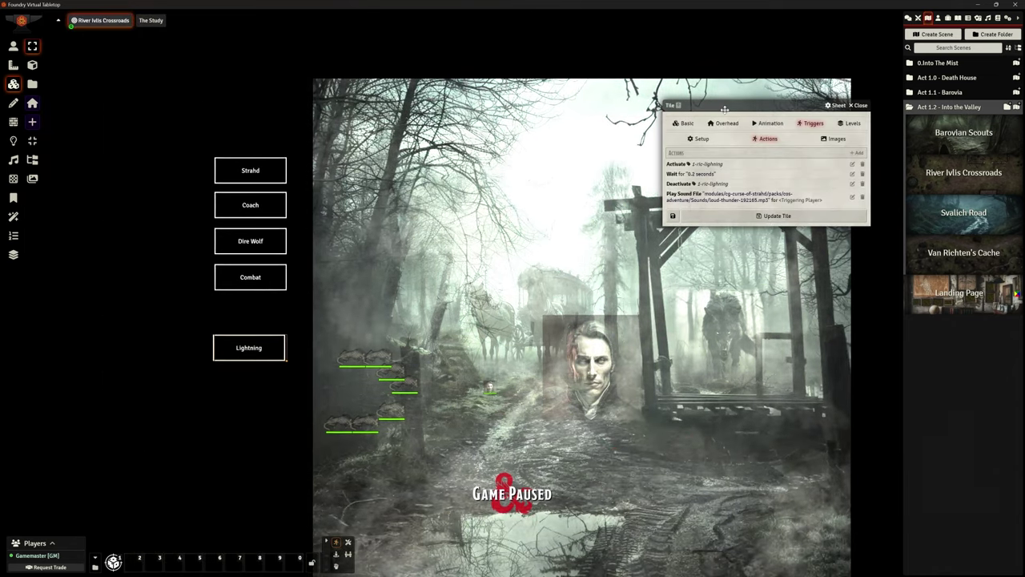
pyautogui.moveTo(707, 108); pyautogui.dragTo(521, 124)
pyautogui.click(512, 155)
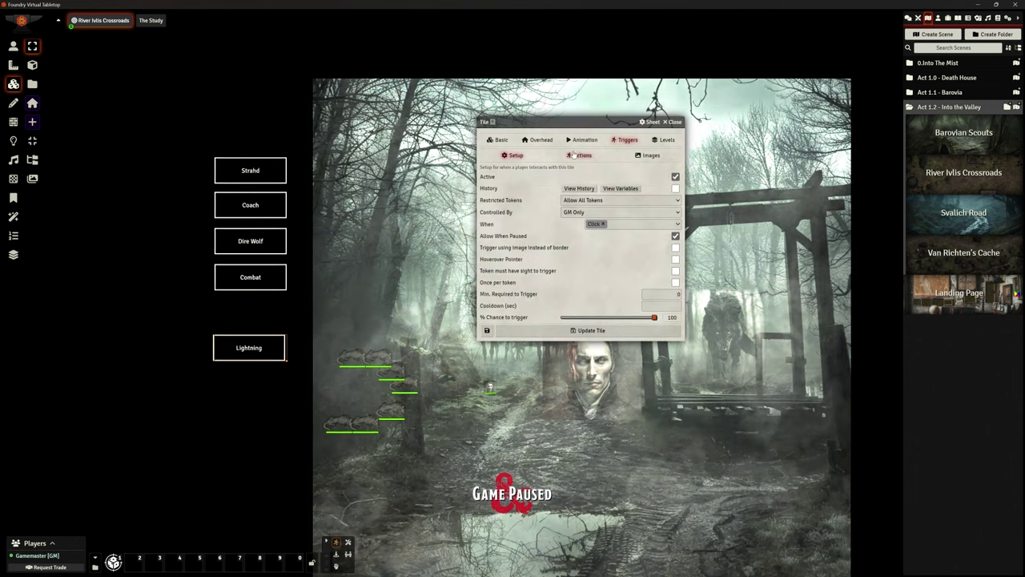
pyautogui.click(573, 155)
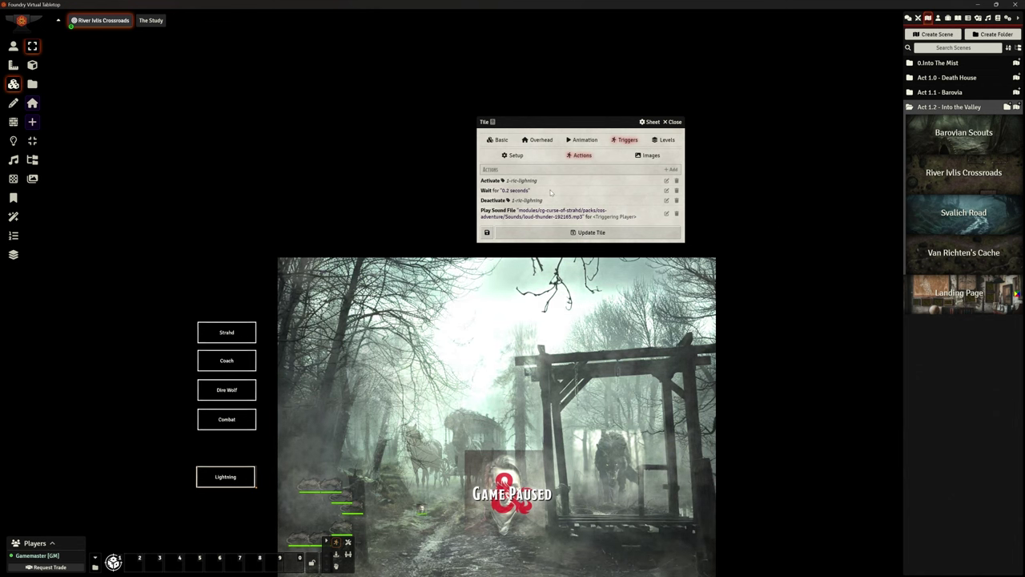
# Confirm the 0.2-second Wait action and the loud-thunder-192165.mp3 Play Sound action
pyautogui.click(666, 190)
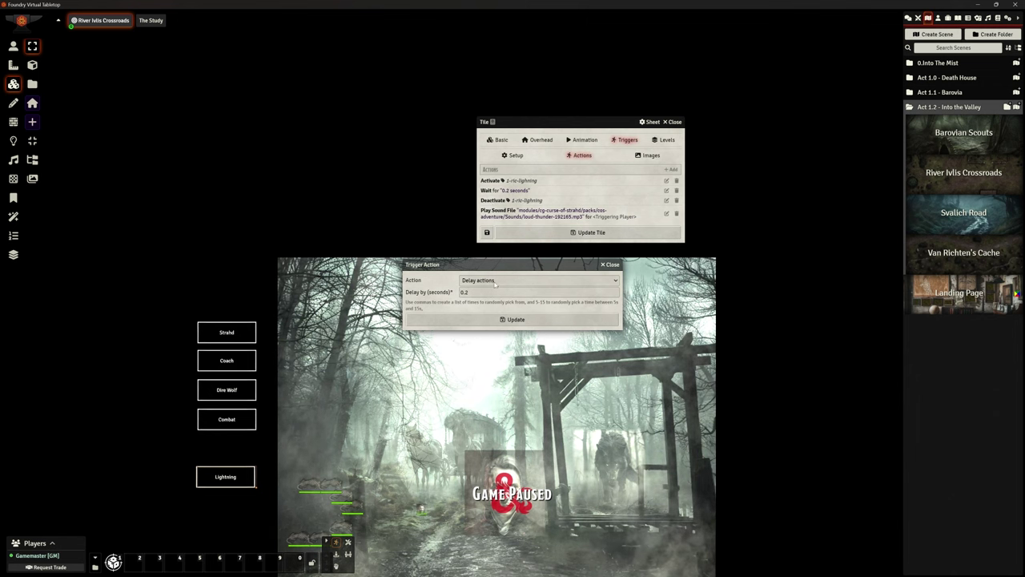
pyautogui.click(527, 320)
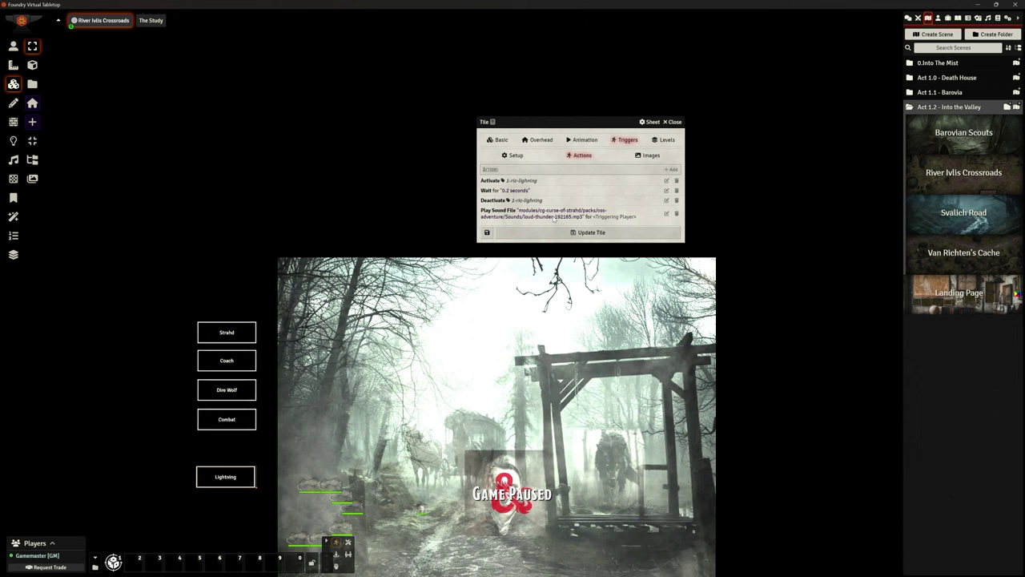
pyautogui.click(667, 214)
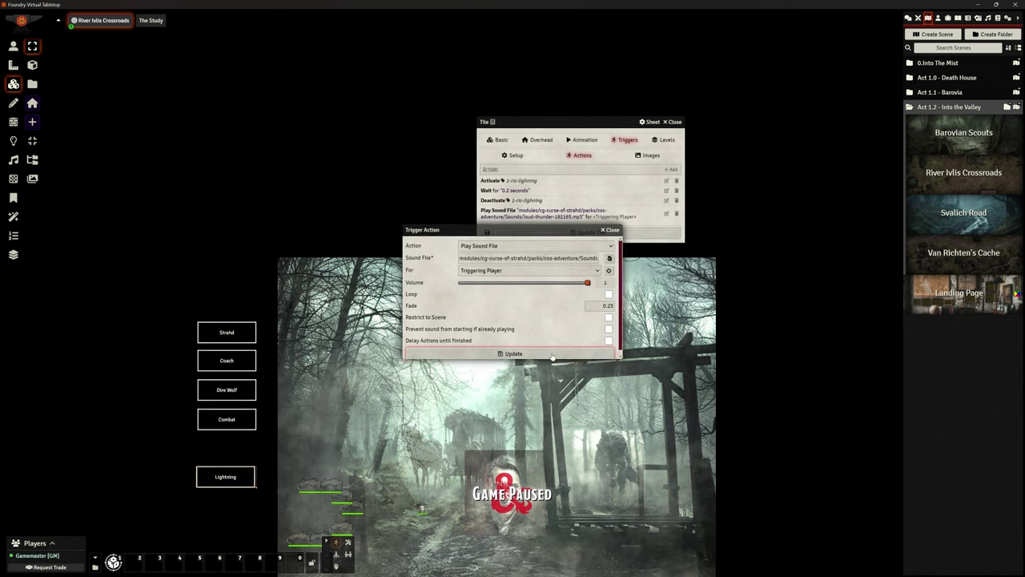
pyautogui.click(542, 354)
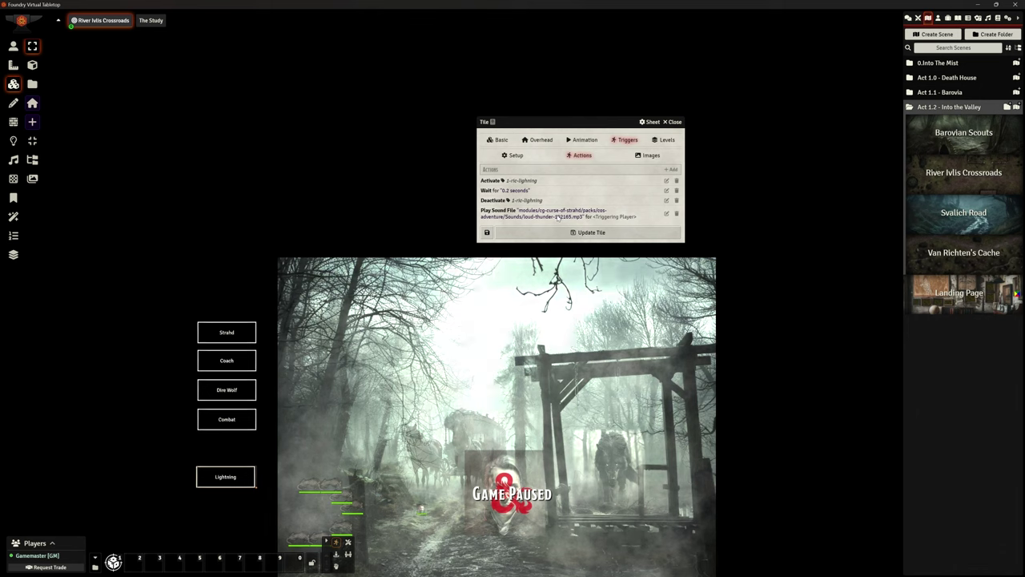
# Save the Lightning tile and shift the map so the whole scene shows
pyautogui.click(574, 231)
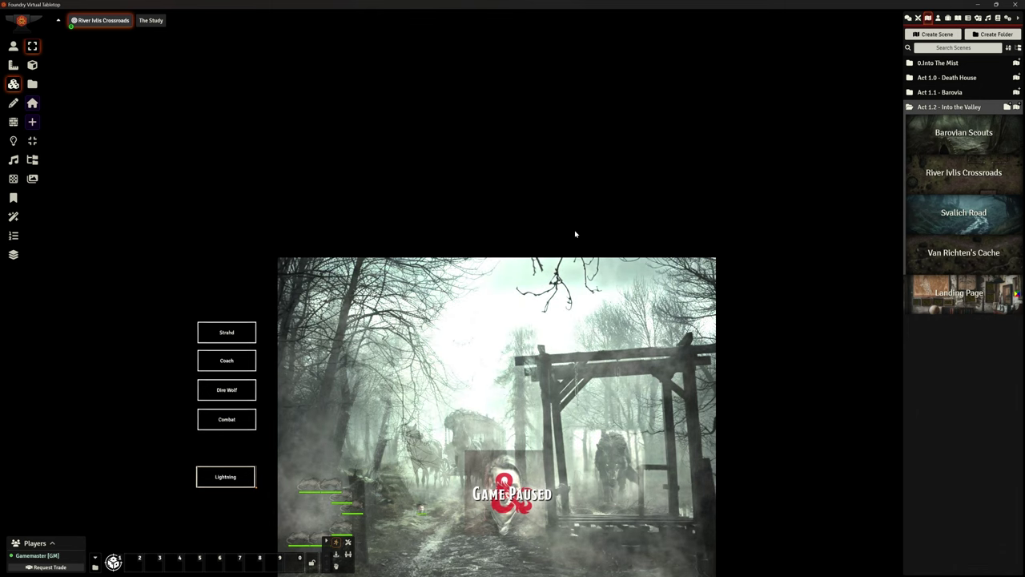
pyautogui.scroll(-3, 678, 247)
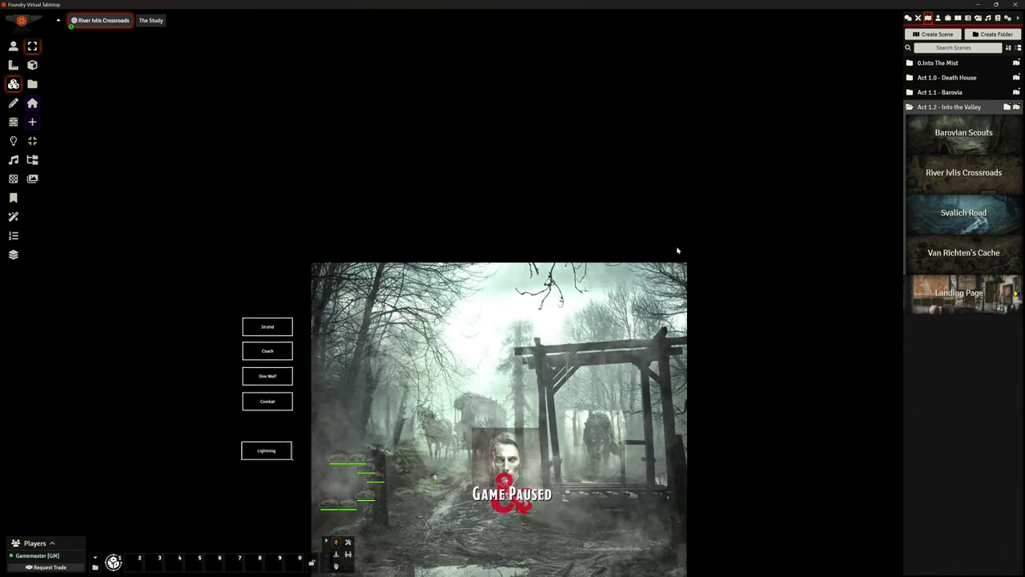
pyautogui.moveTo(745, 347); pyautogui.dragTo(737, 231)
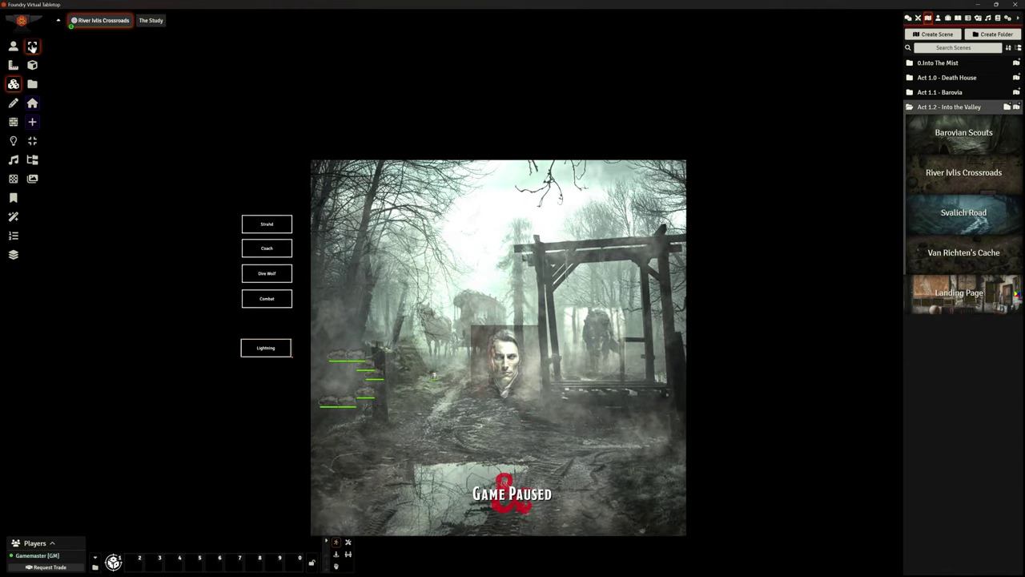
# Under Token controls, click the Lightning button to flash the scene and play thunder
pyautogui.click(13, 46)
pyautogui.click(266, 348)
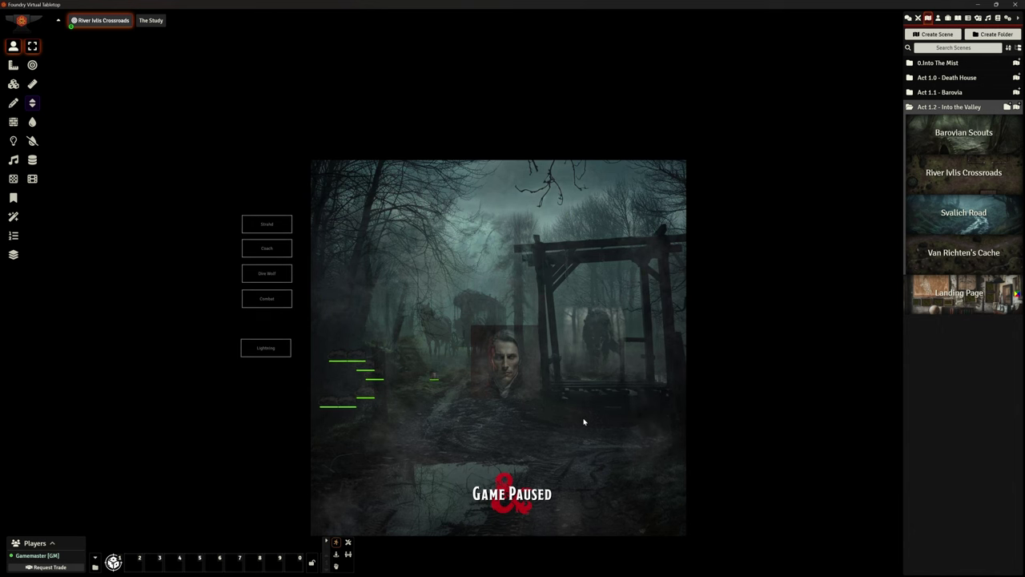
pyautogui.scroll(2, 583, 418)
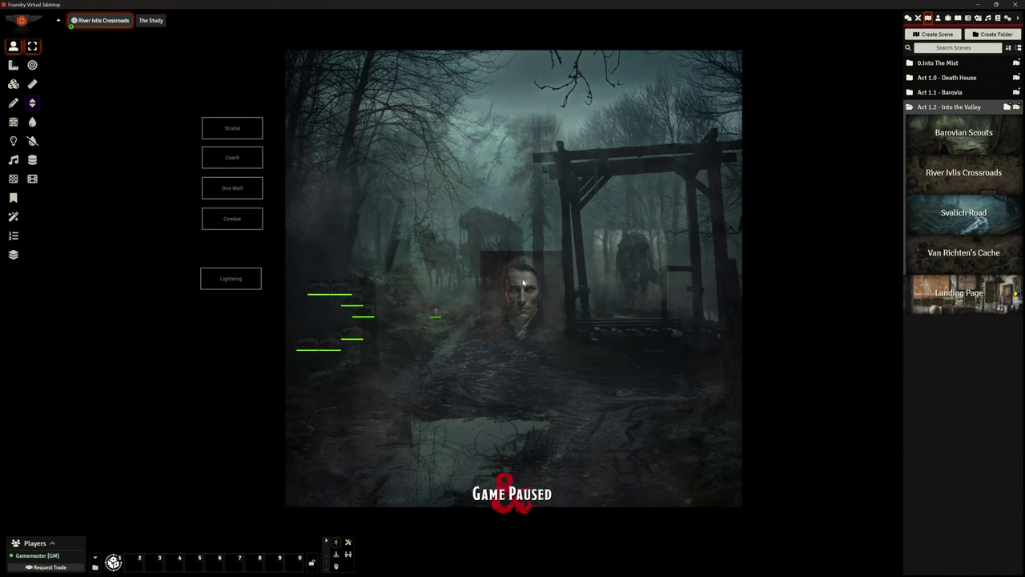
pyautogui.moveTo(640, 267); pyautogui.dragTo(619, 313)
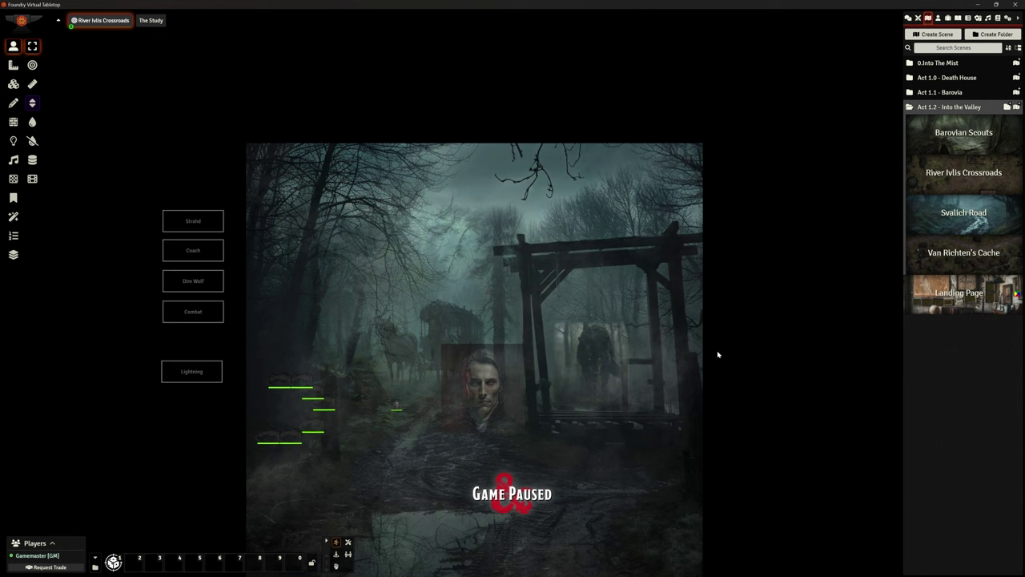
pyautogui.moveTo(790, 423); pyautogui.dragTo(796, 377)
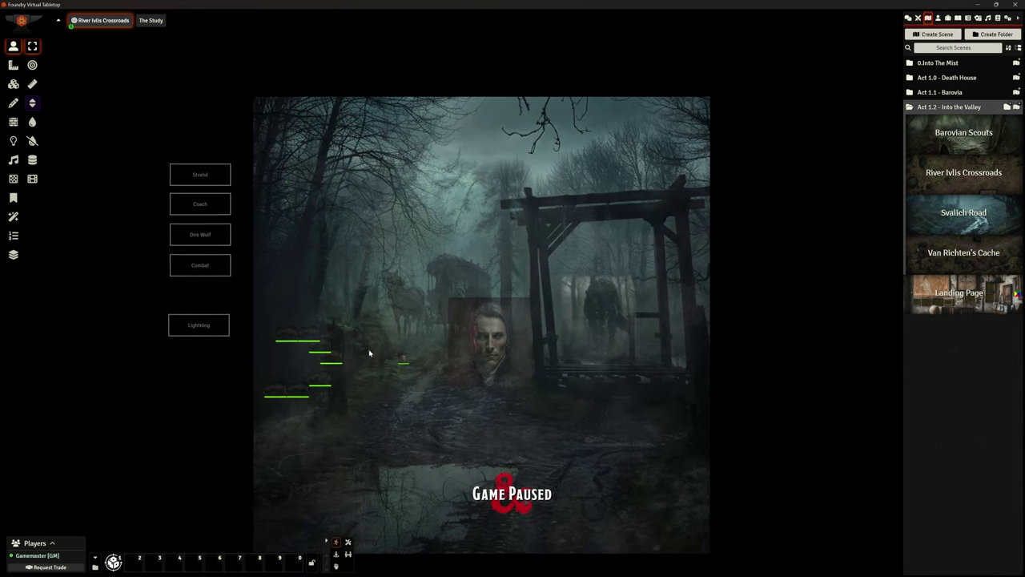
pyautogui.click(207, 328)
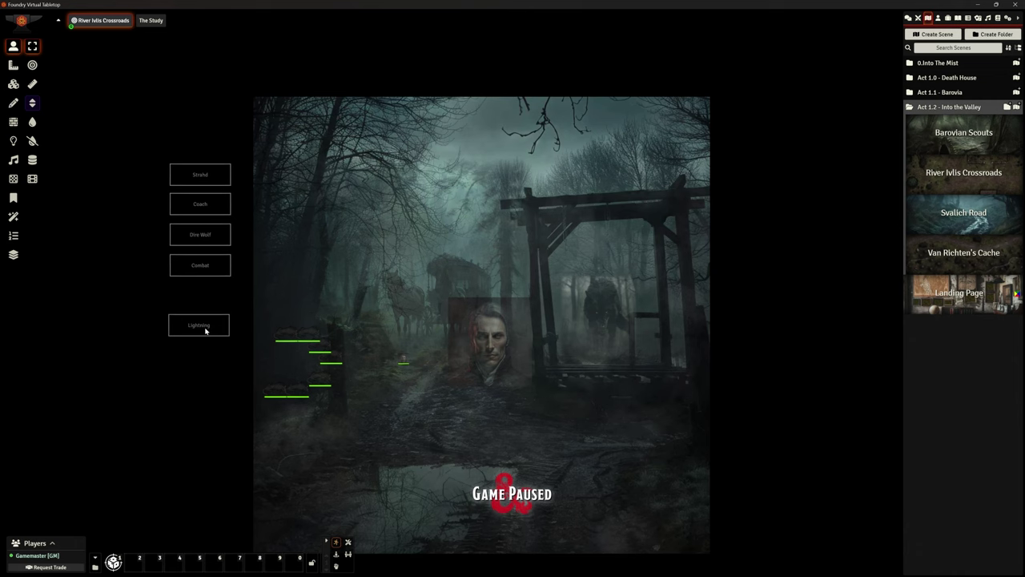
pyautogui.scroll(-2, 770, 292)
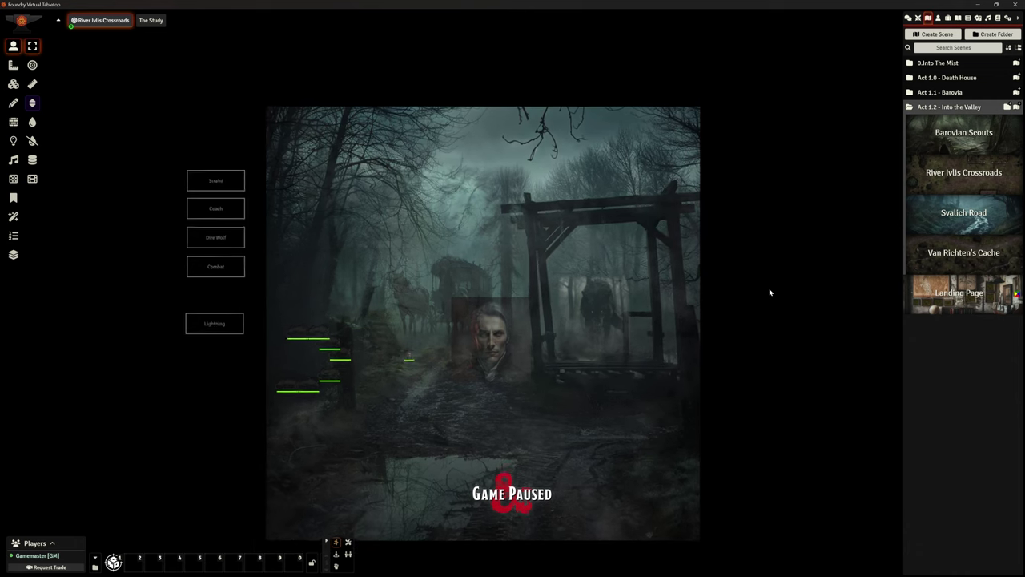
pyautogui.scroll(1, 770, 292)
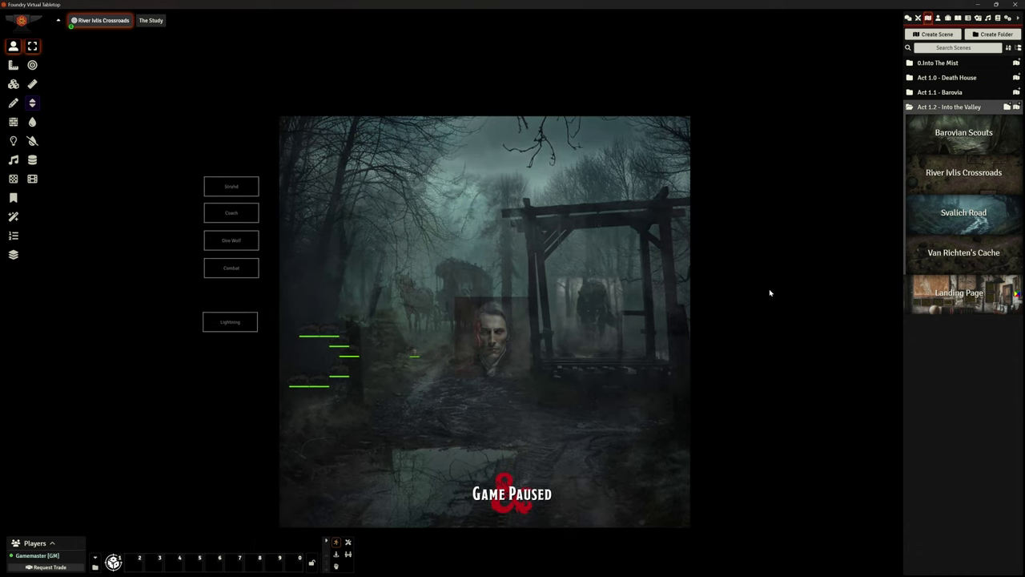